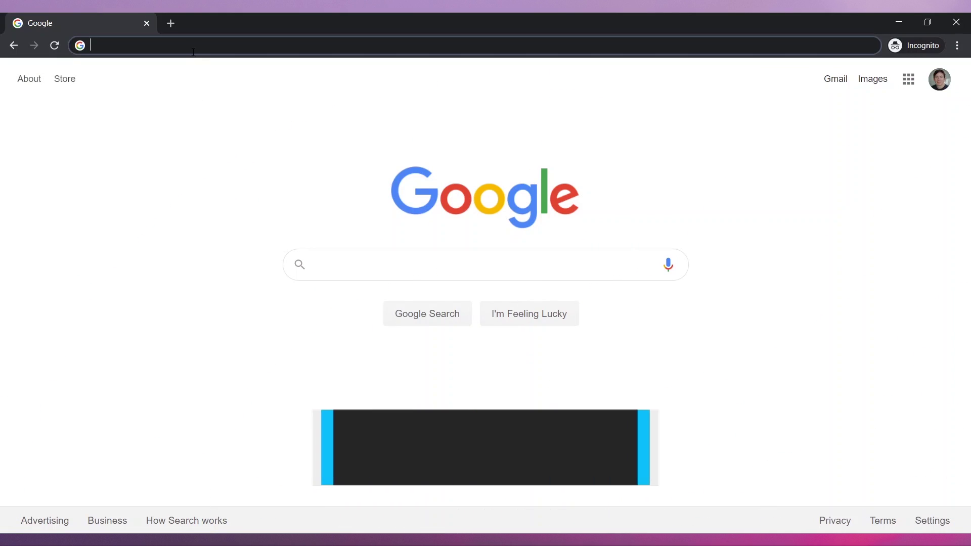
- Go to the Google Meet site and start a new meeting with the nickname 'Sales Meeting'
click(193, 51)
text(meet.google.com)
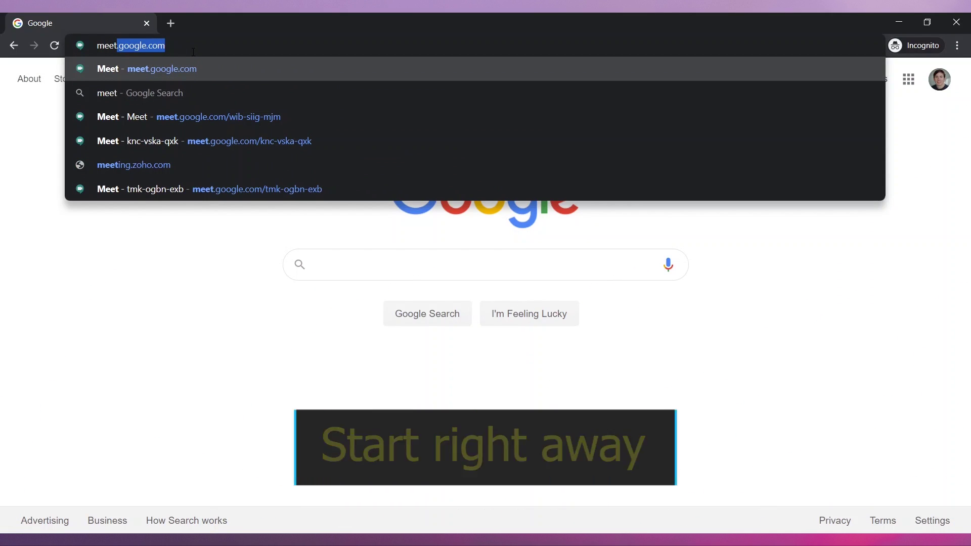
key(Return)
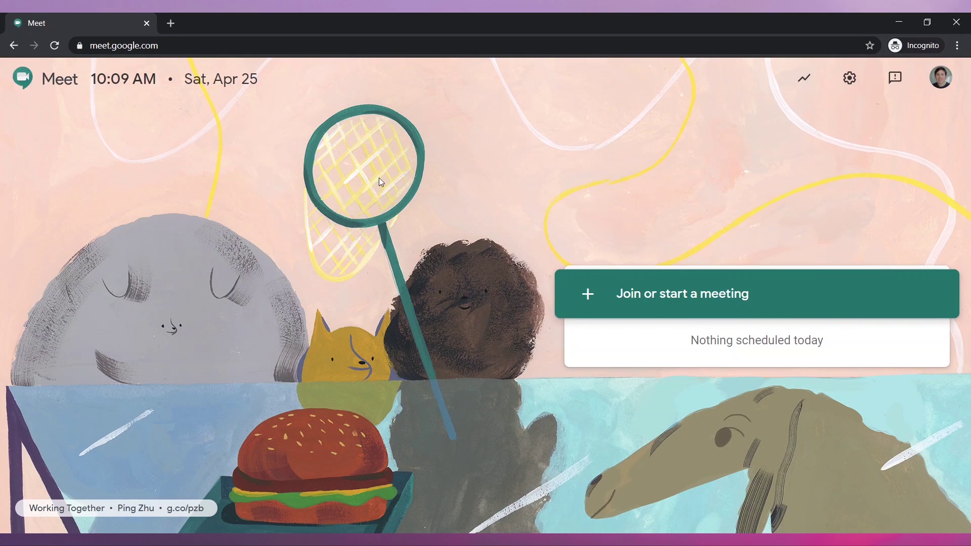
click(639, 294)
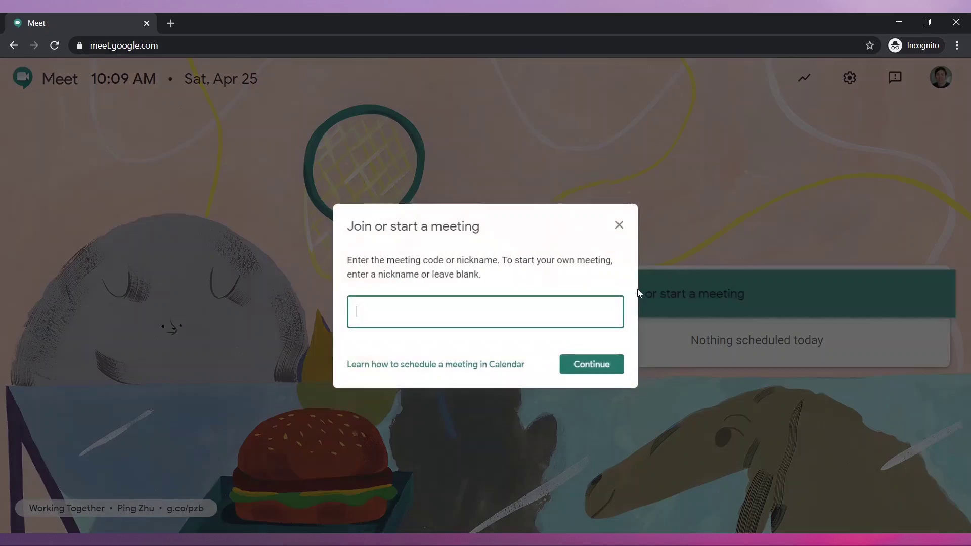
text(Sales Meeting)
- Continue with the nickname and allow Meet to use the camera and microphone
click(613, 369)
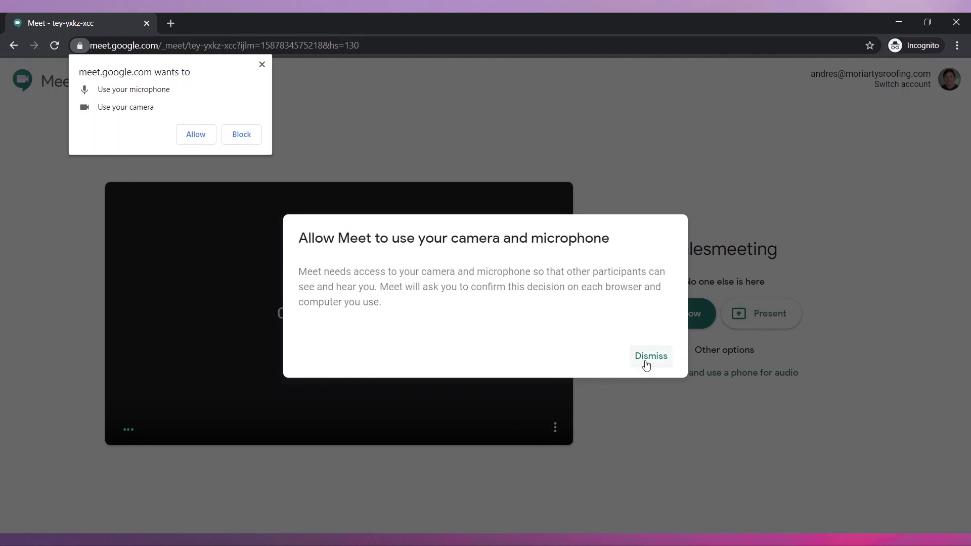
click(648, 362)
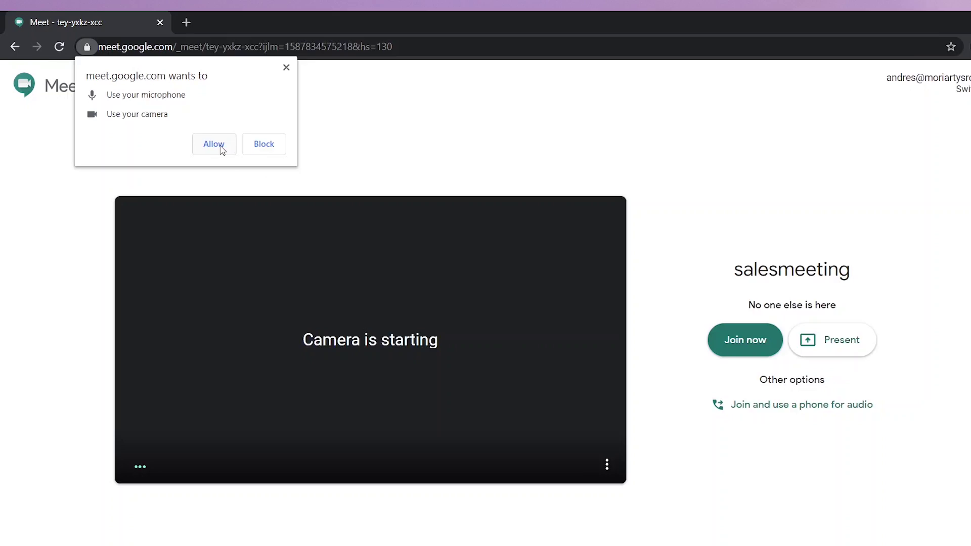
click(351, 215)
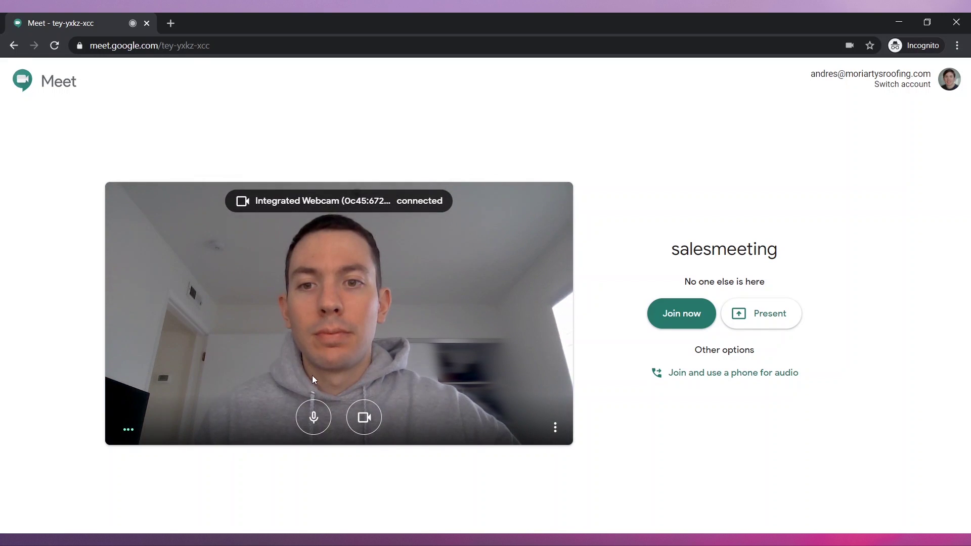
- Turn the camera off, and mute then unmute the microphone so it stays on
click(357, 423)
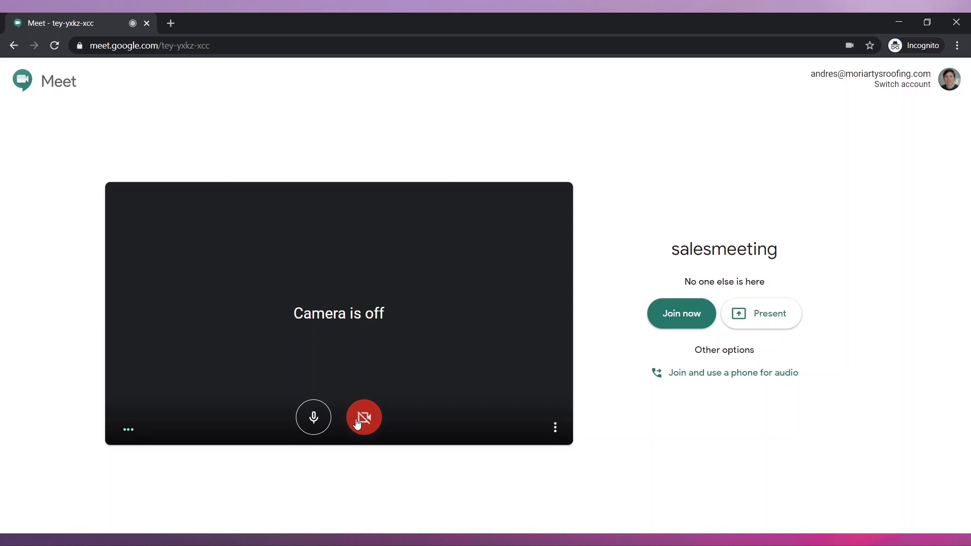
click(315, 420)
click(315, 420)
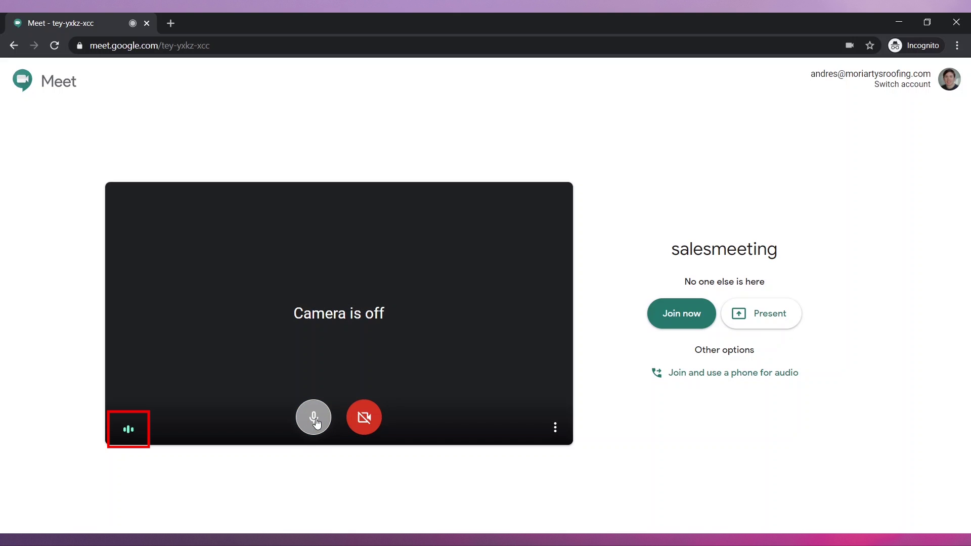
- Review the video and resolution settings, then close the settings window
click(555, 430)
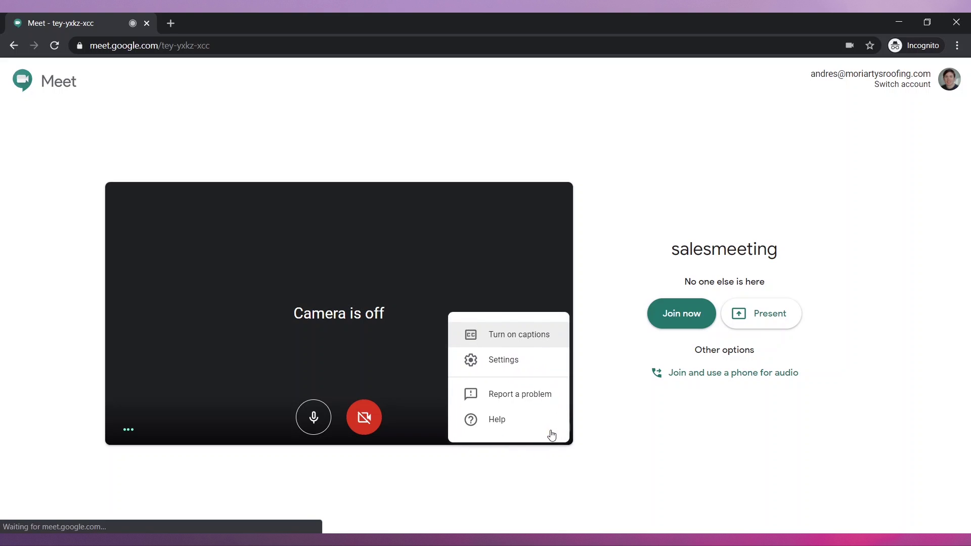
click(528, 370)
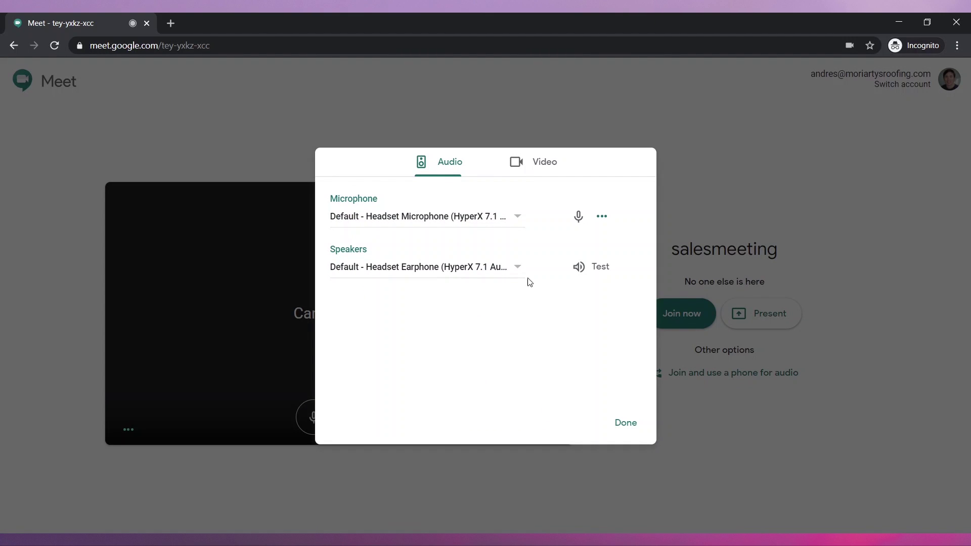
click(536, 172)
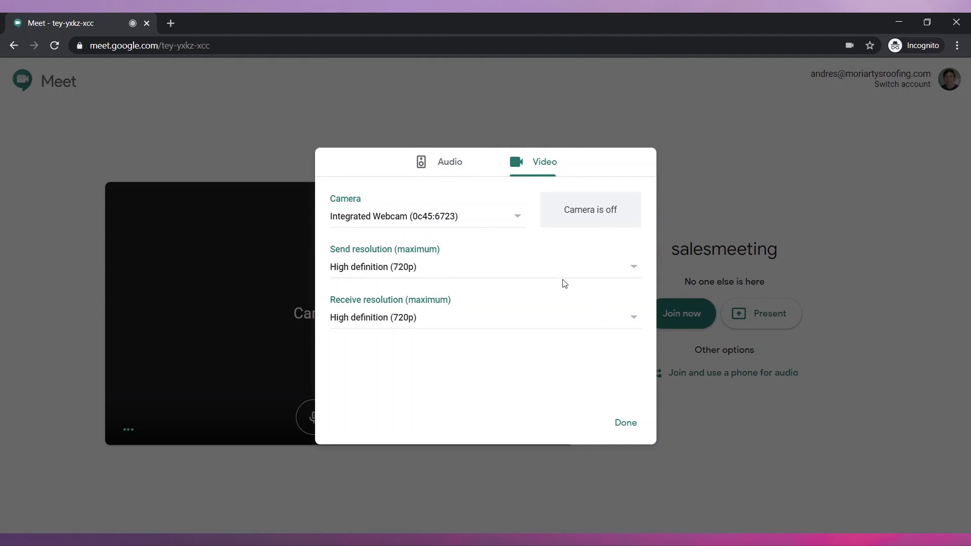
click(617, 421)
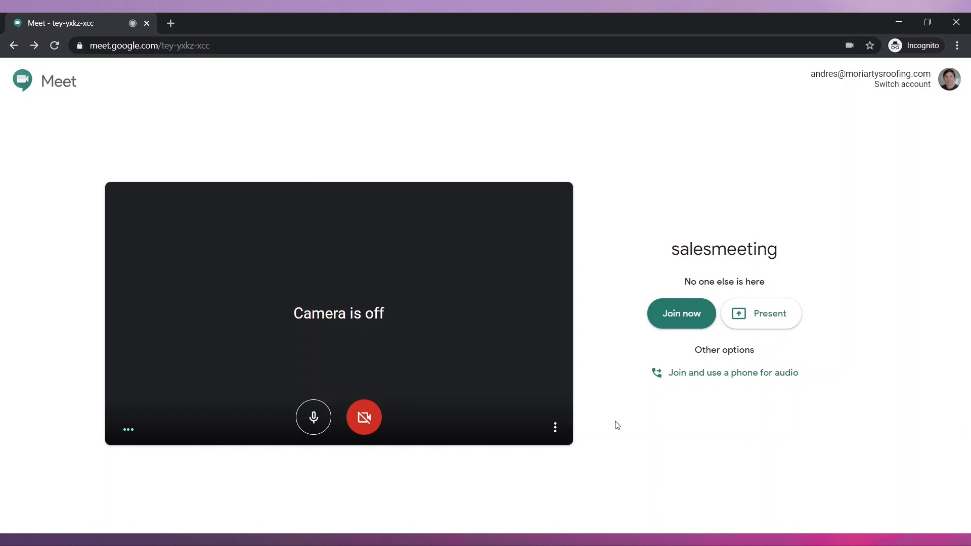
- Join salesmeeting, search for the contact, and send them an e-mail invitation
click(678, 324)
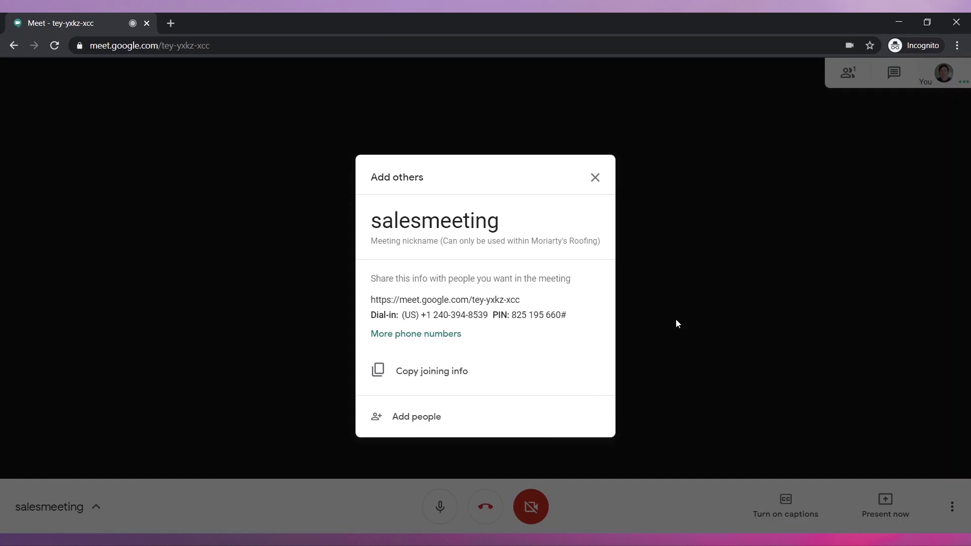
click(488, 412)
text(andre)
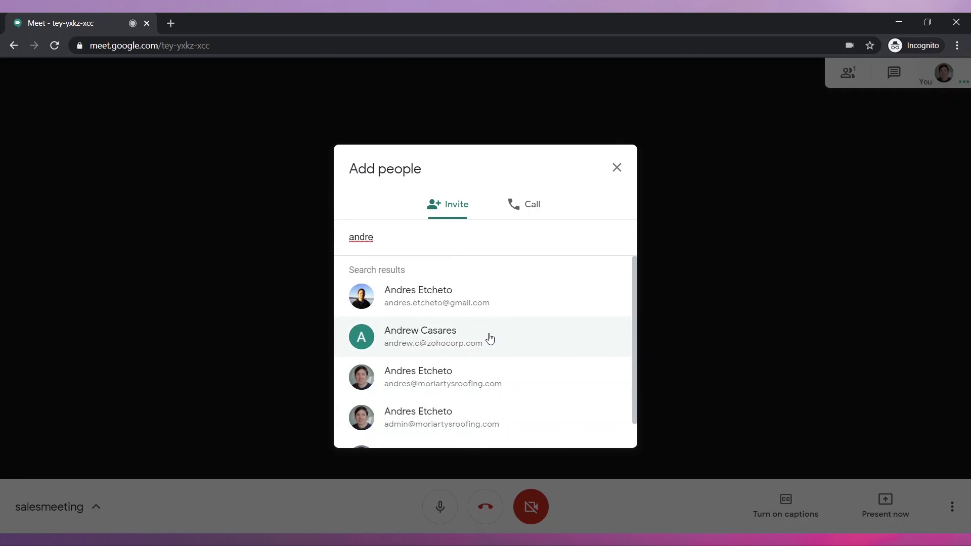
click(490, 308)
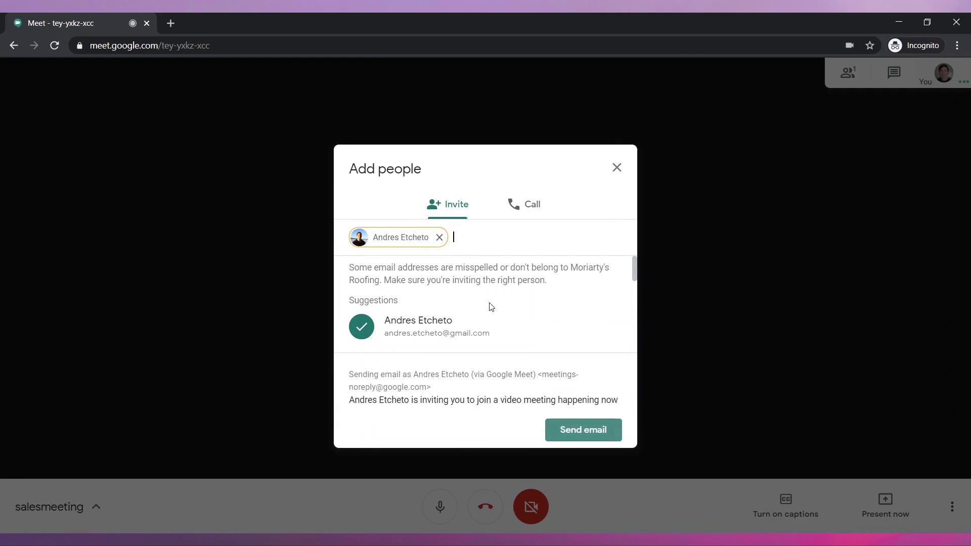
click(580, 434)
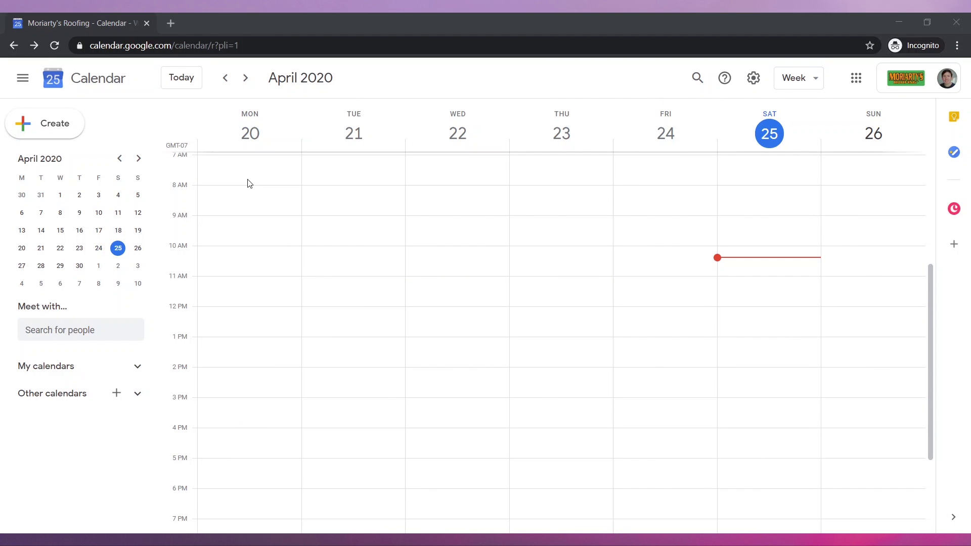
- Create a 'Sales Meeting' event for Apr 25, 10:30–11:30am, with a guest and a Meet link
click(69, 123)
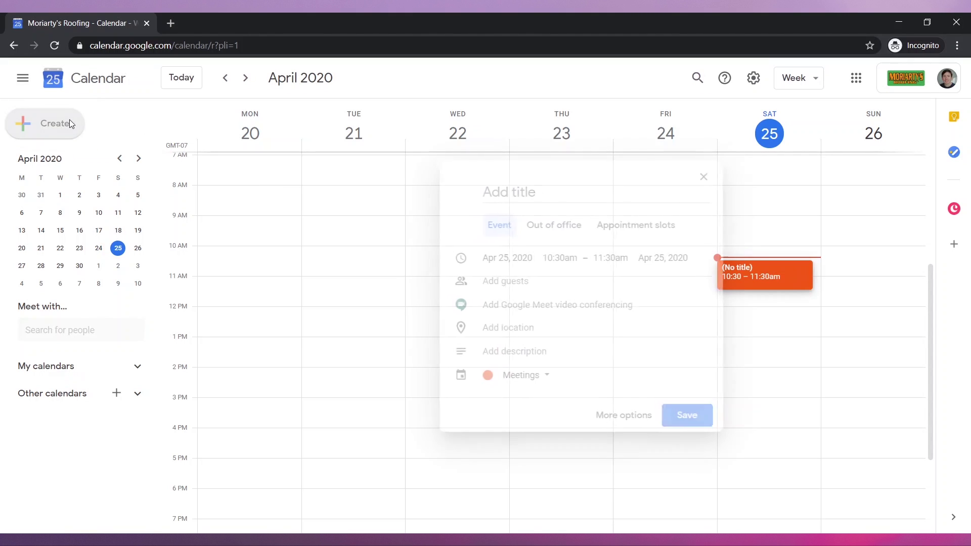
text(Sales )
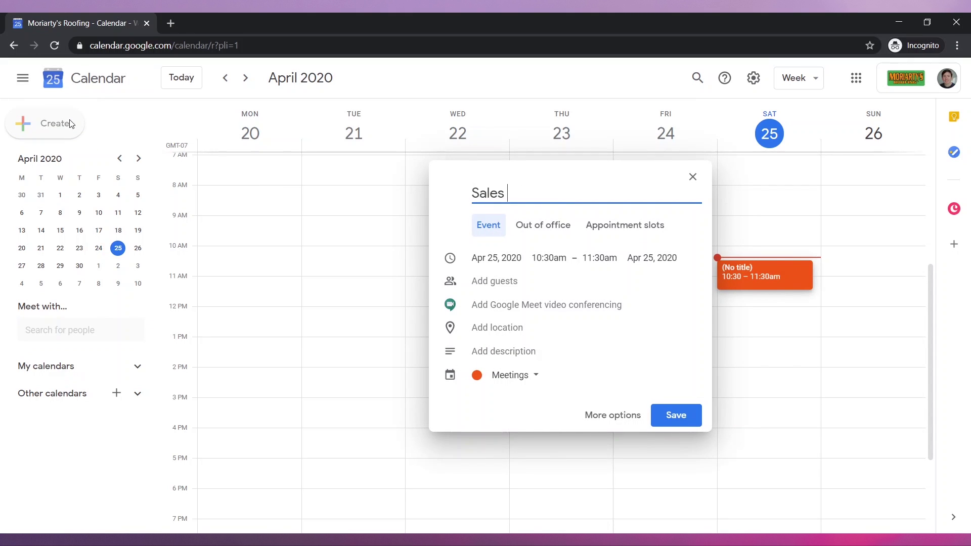
text(Meeting)
click(485, 281)
text(a)
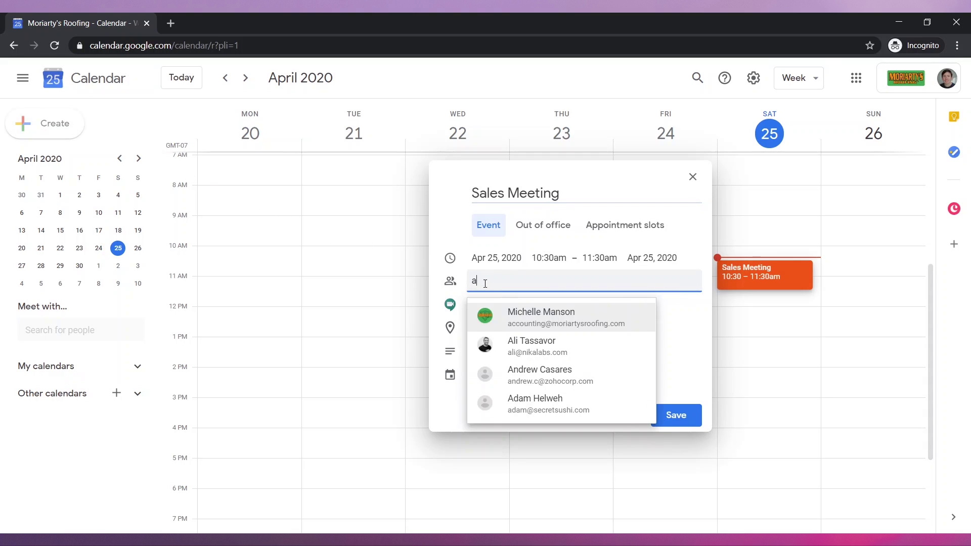
text(ndres)
click(588, 323)
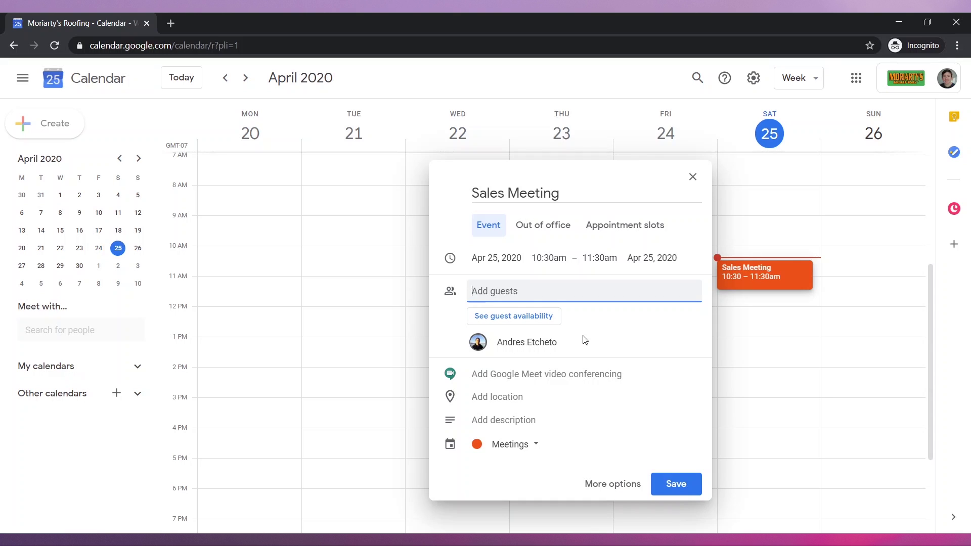
click(579, 373)
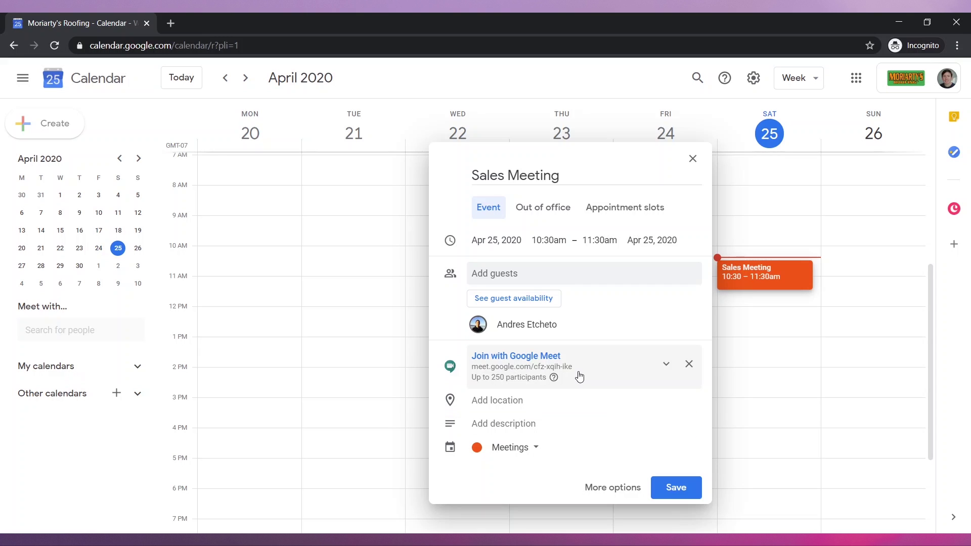
- Save Sales Meeting, send invitations including to the external guest, and open its details
click(669, 488)
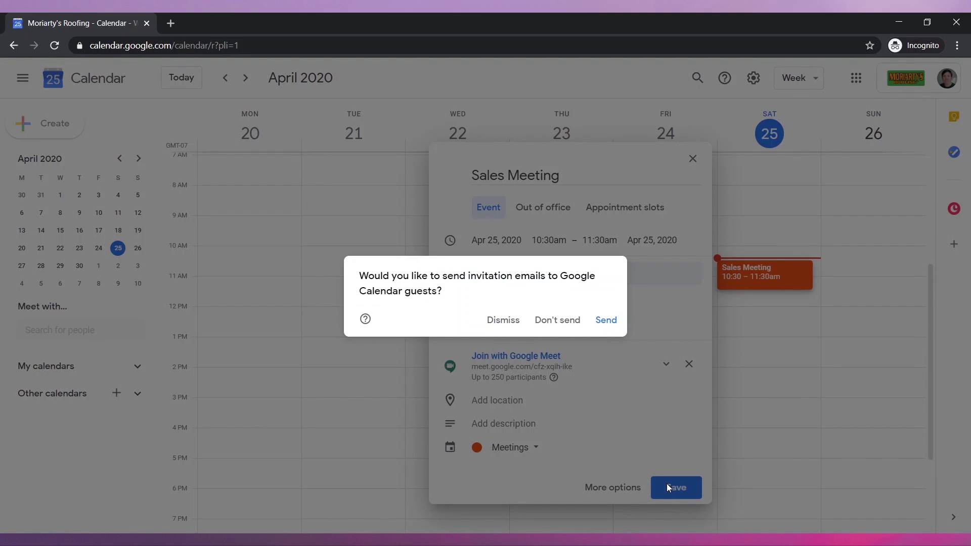
click(610, 328)
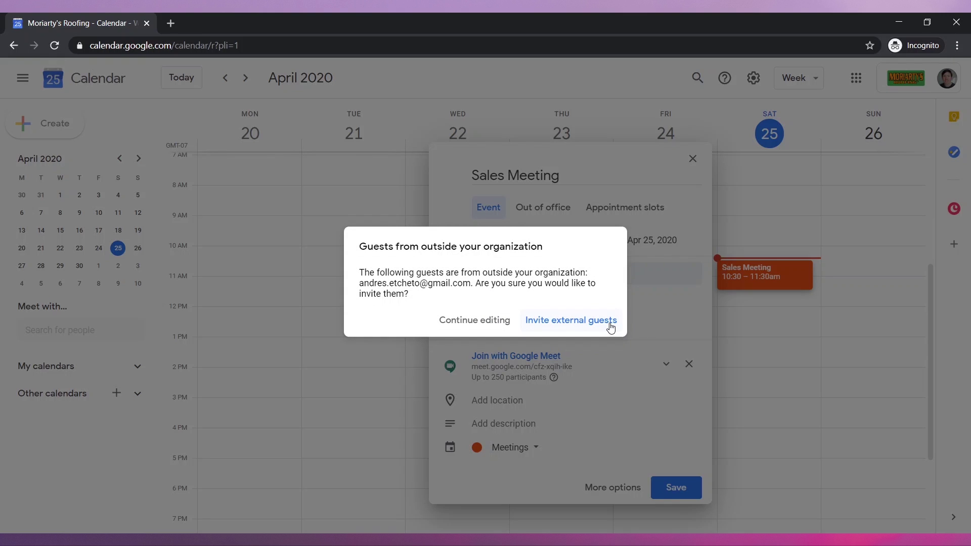
click(611, 327)
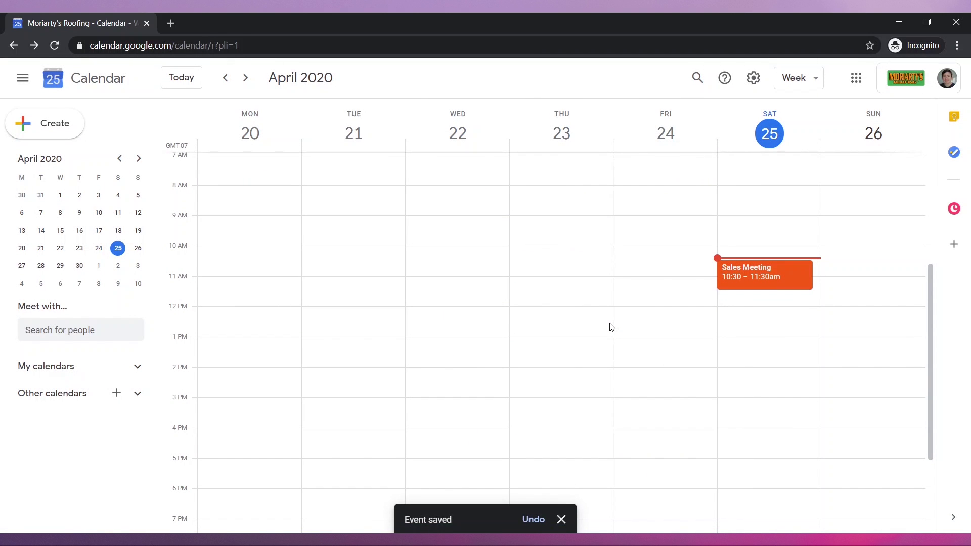
click(766, 284)
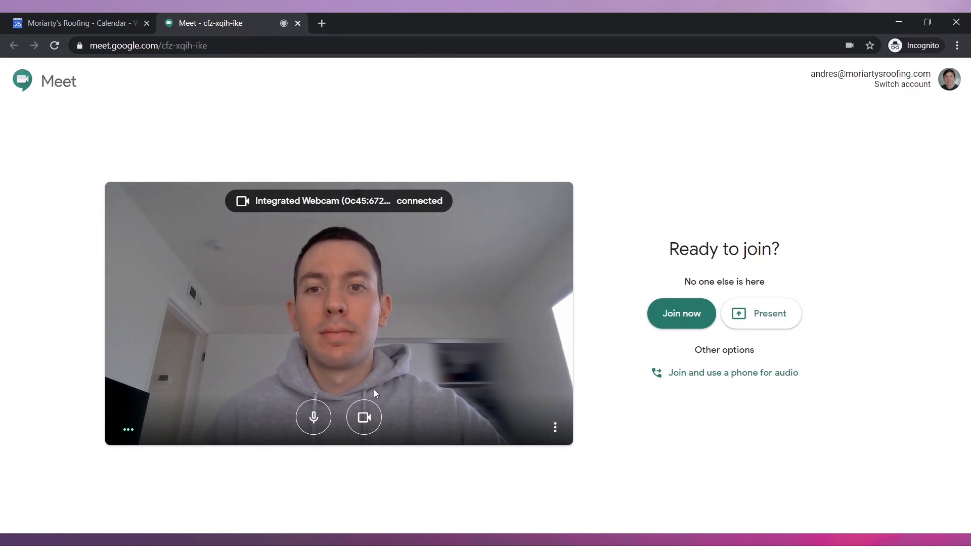
- Turn the camera off and join the Sales Meeting call
click(364, 418)
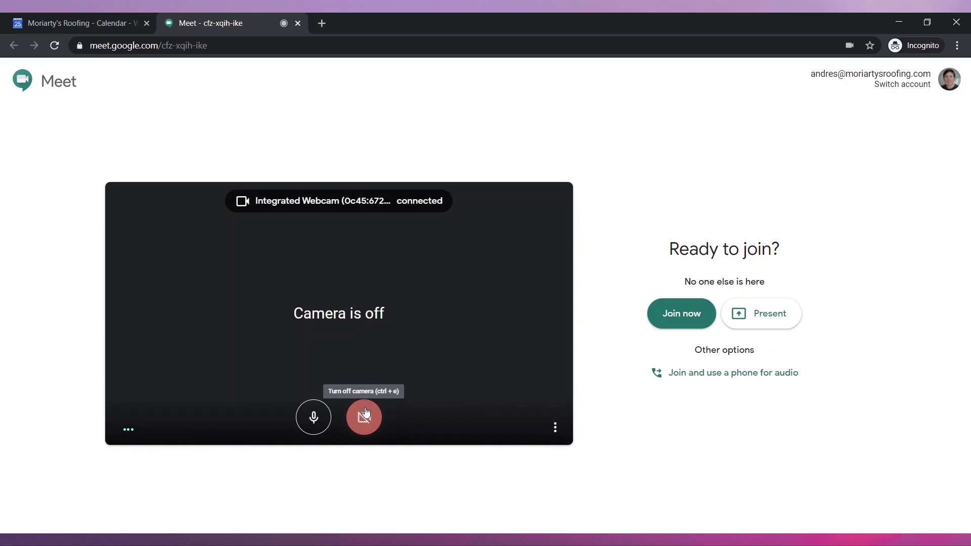
click(681, 327)
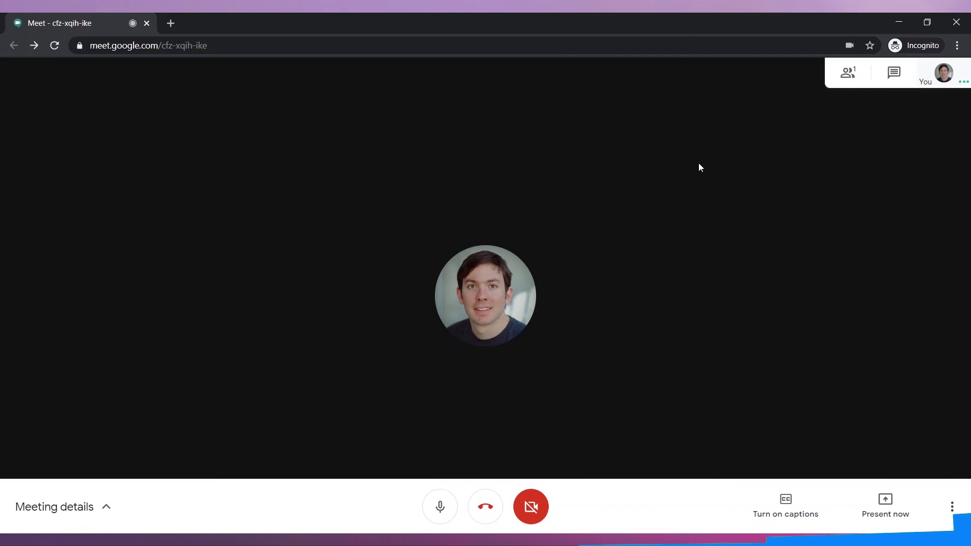
- View the participant list and the meeting chat, then close the side panel
click(849, 73)
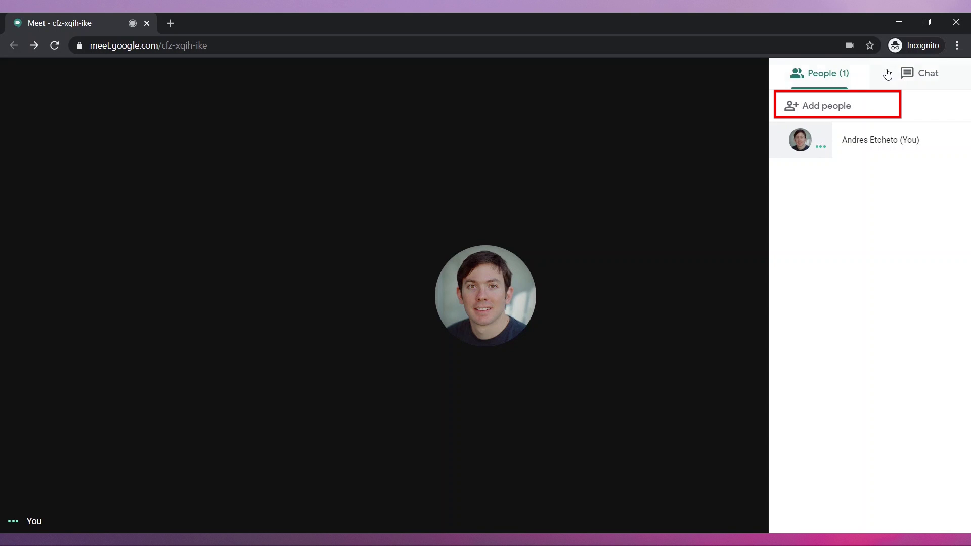
click(923, 74)
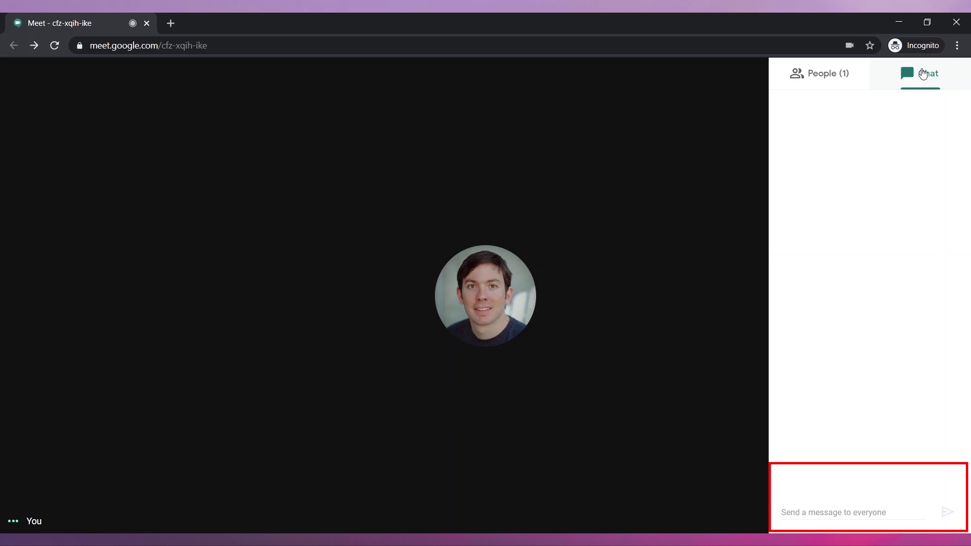
click(701, 137)
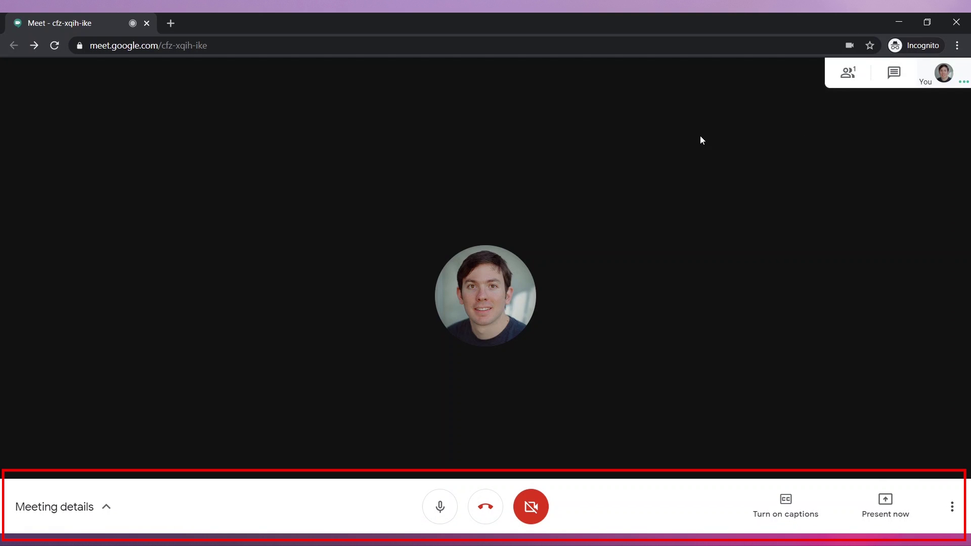
- Check the meeting details, then toggle microphone and camera, leaving mic on and camera off
click(103, 506)
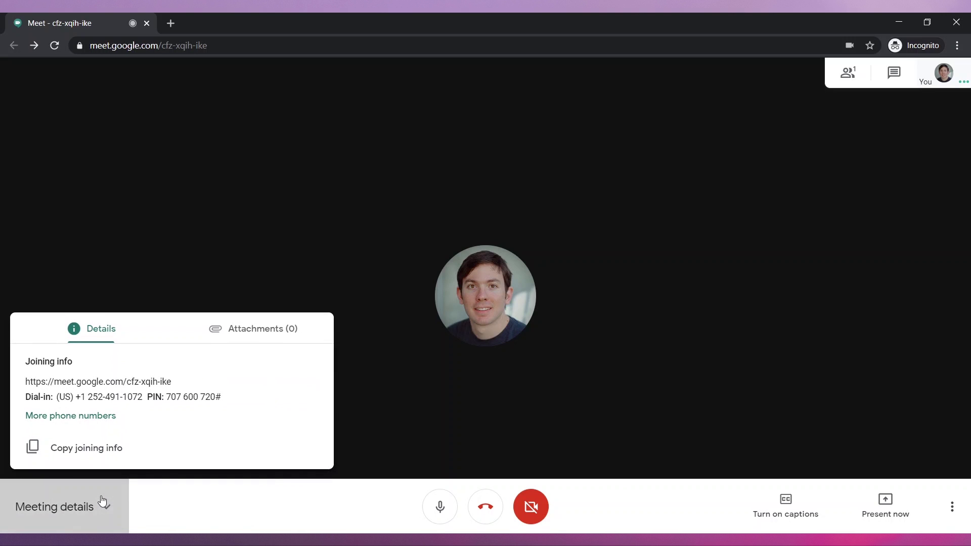
click(157, 503)
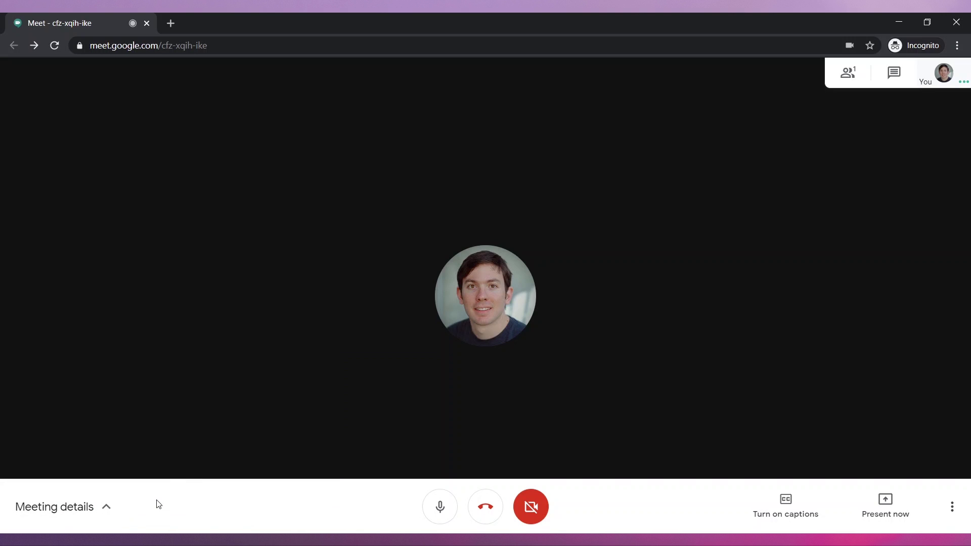
click(434, 508)
click(433, 510)
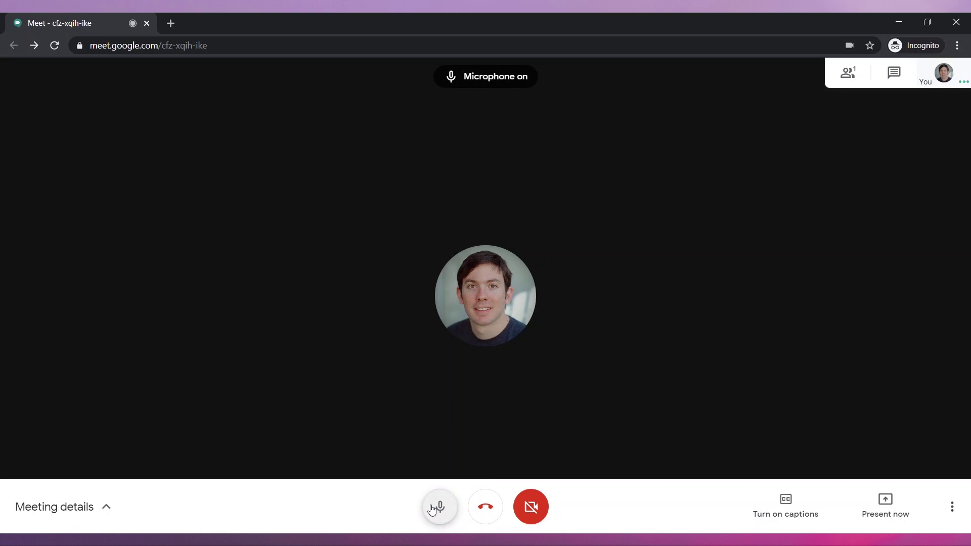
click(527, 509)
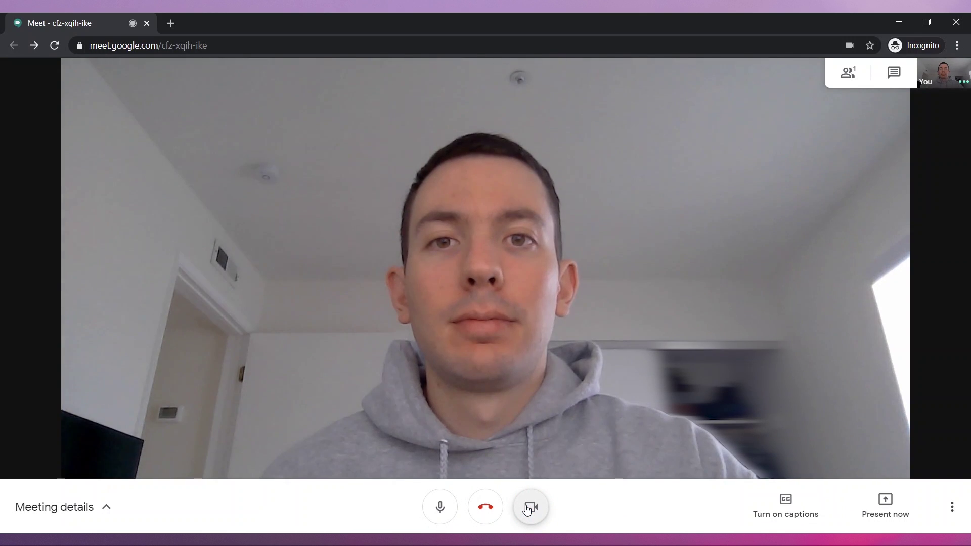
click(527, 509)
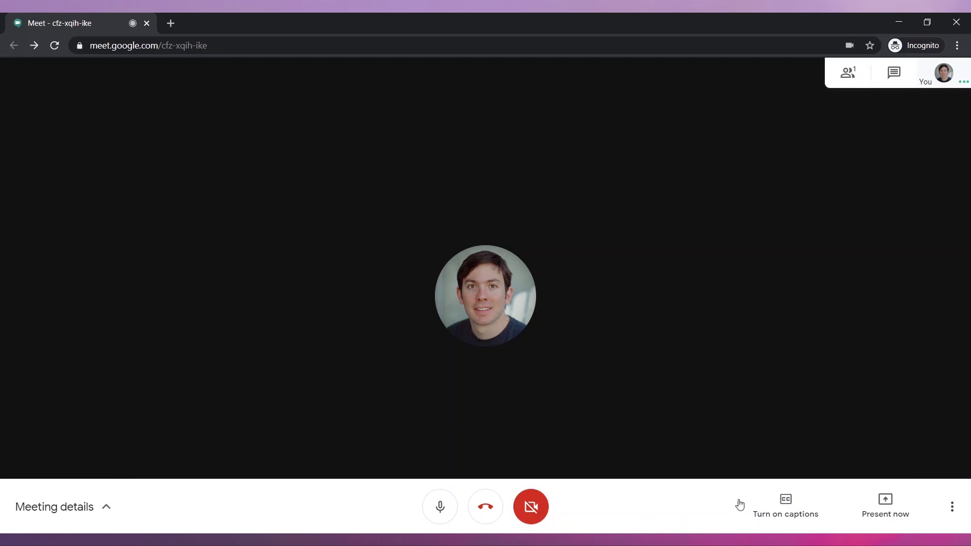
- Turn live captions on and back off, then bring up the presenting options
click(783, 503)
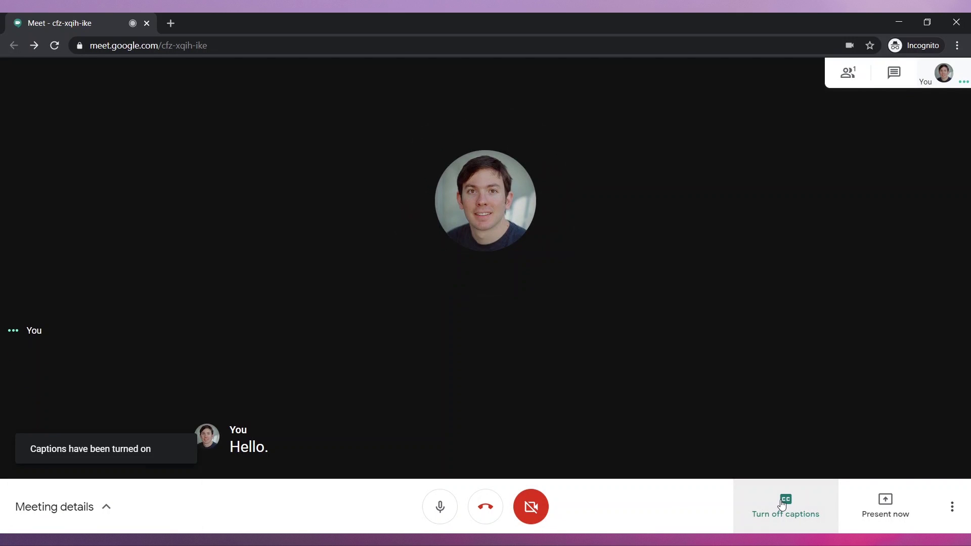
click(783, 503)
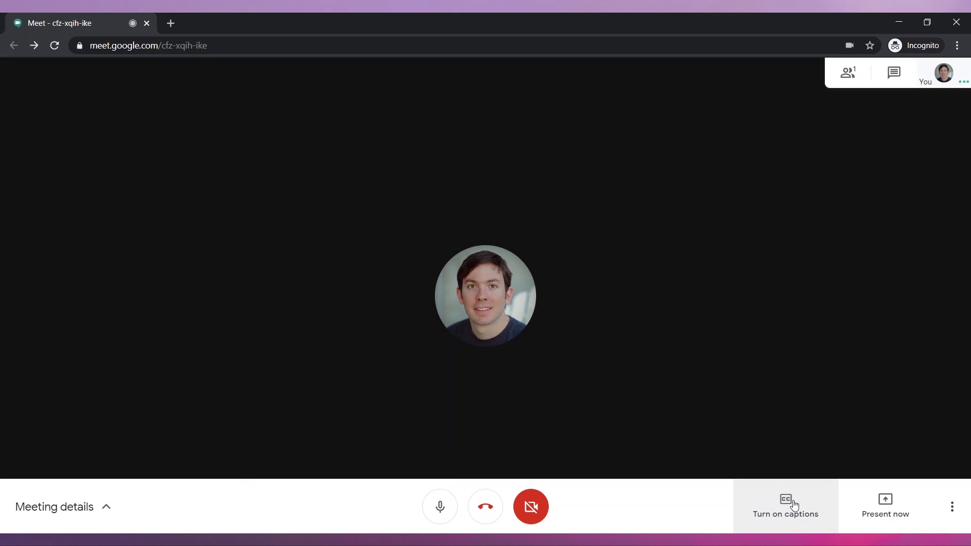
click(870, 507)
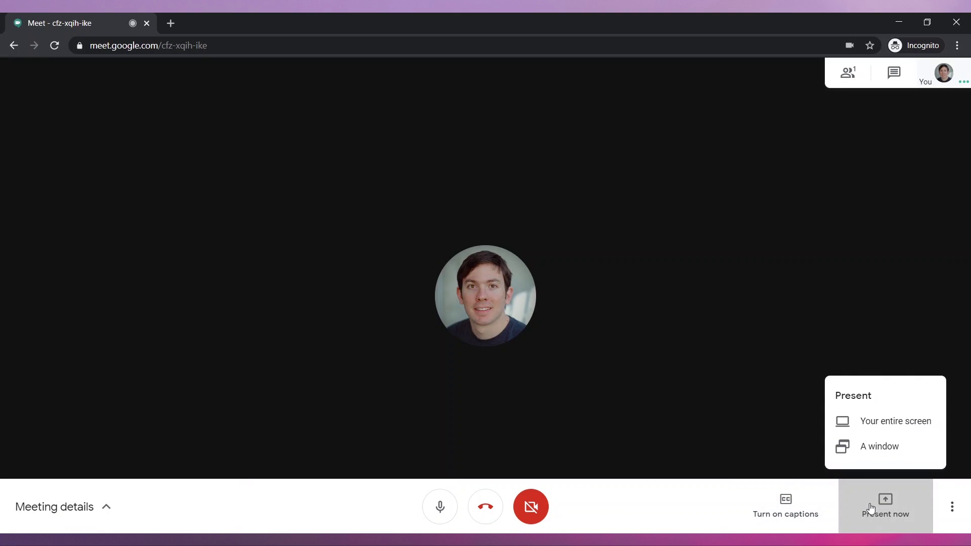
- Present the entire Screen 2 to everyone, then stop presenting
click(885, 432)
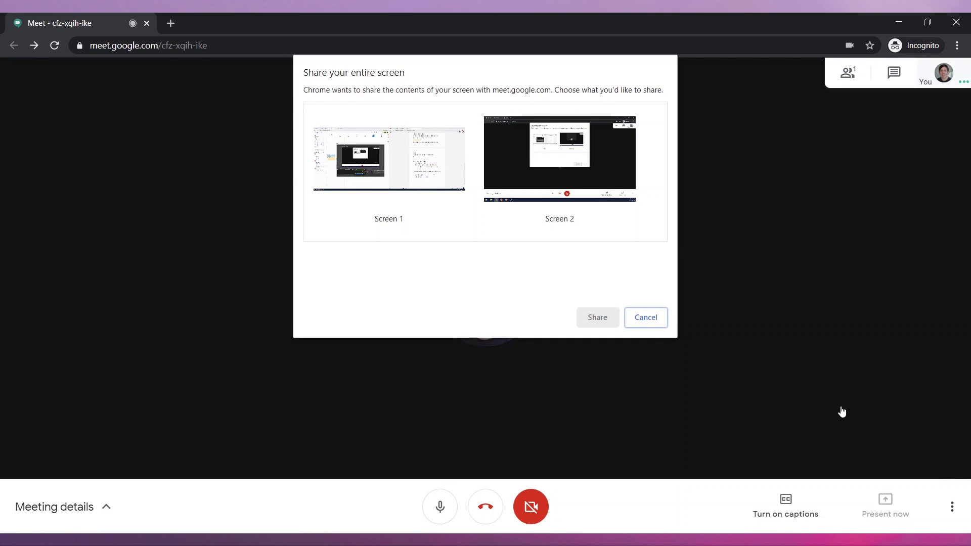
click(604, 193)
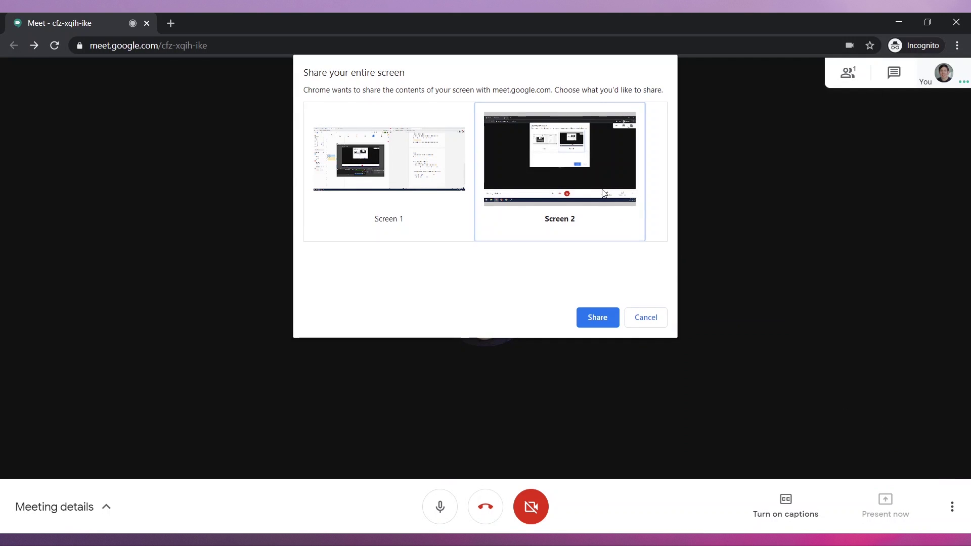
click(602, 317)
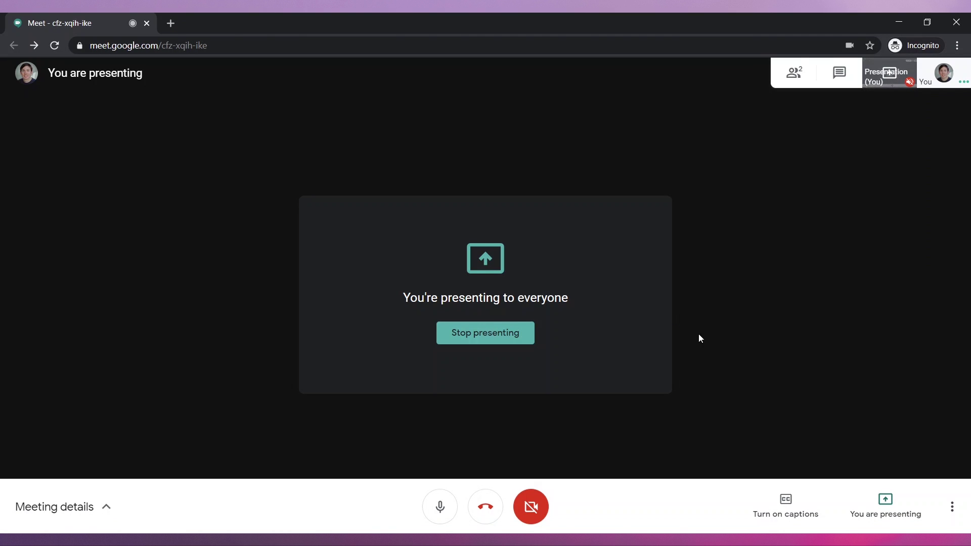
click(884, 500)
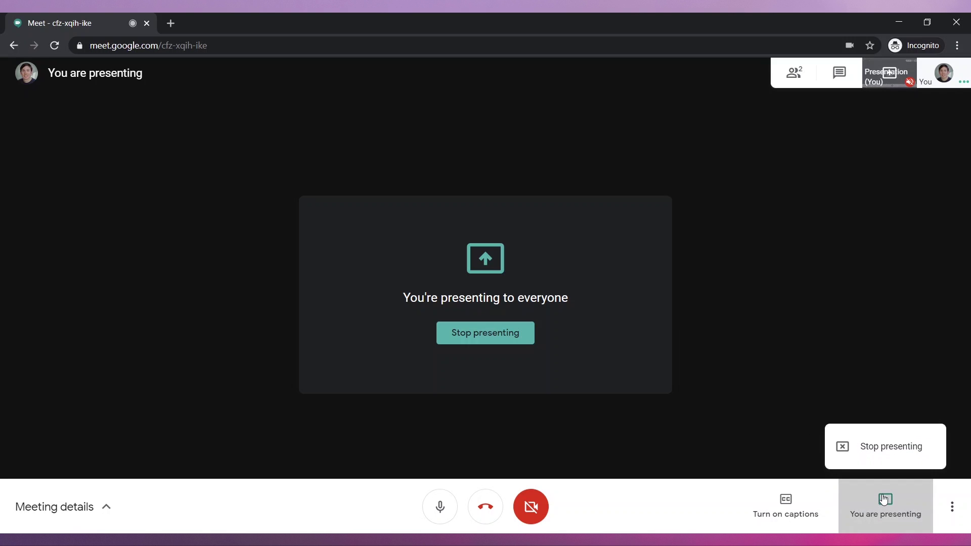
click(884, 450)
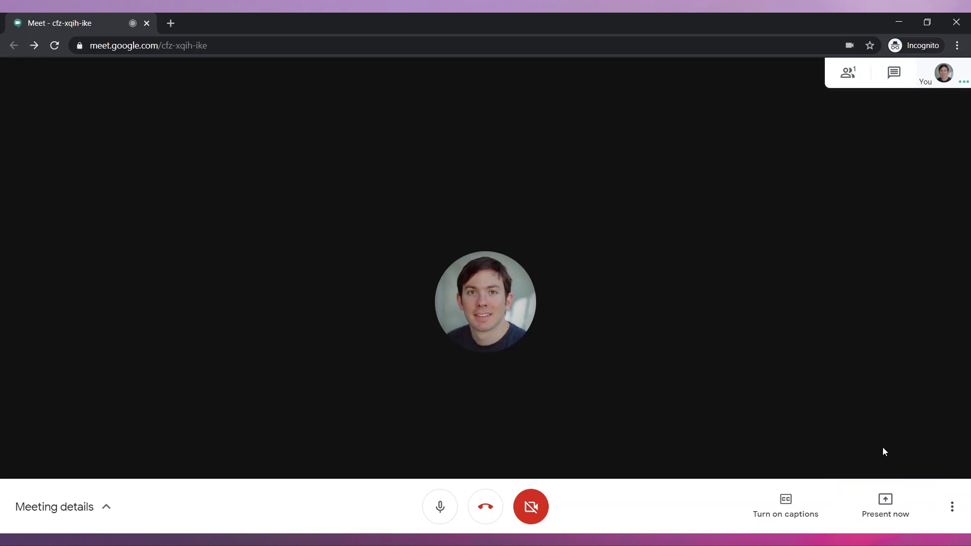